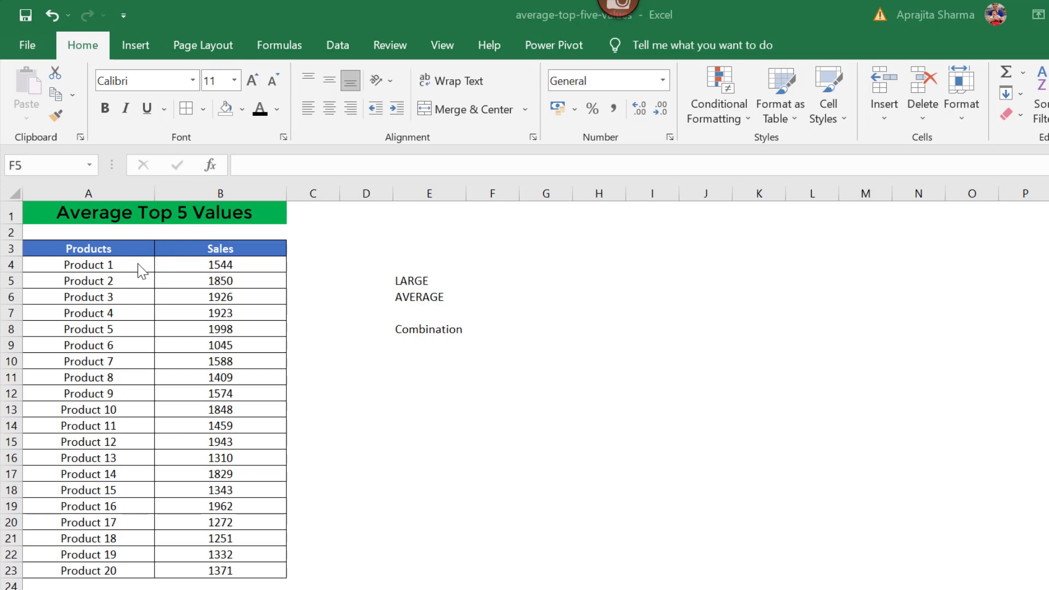
Enter =LARGE(B4:B23,1) in G5 so it returns the top sale, 1998.
key("Left")
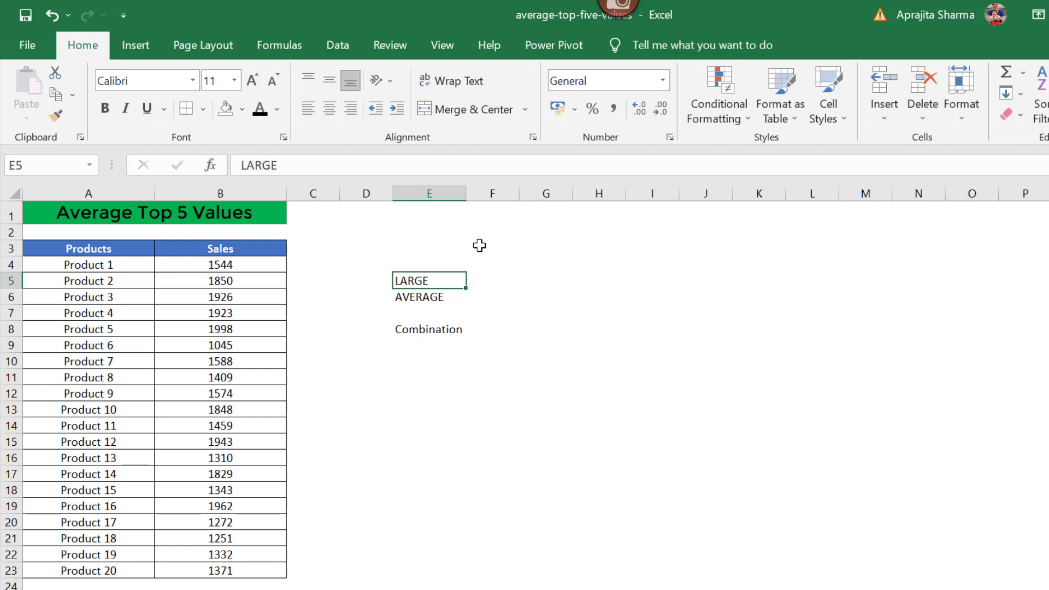
left_click(543, 272)
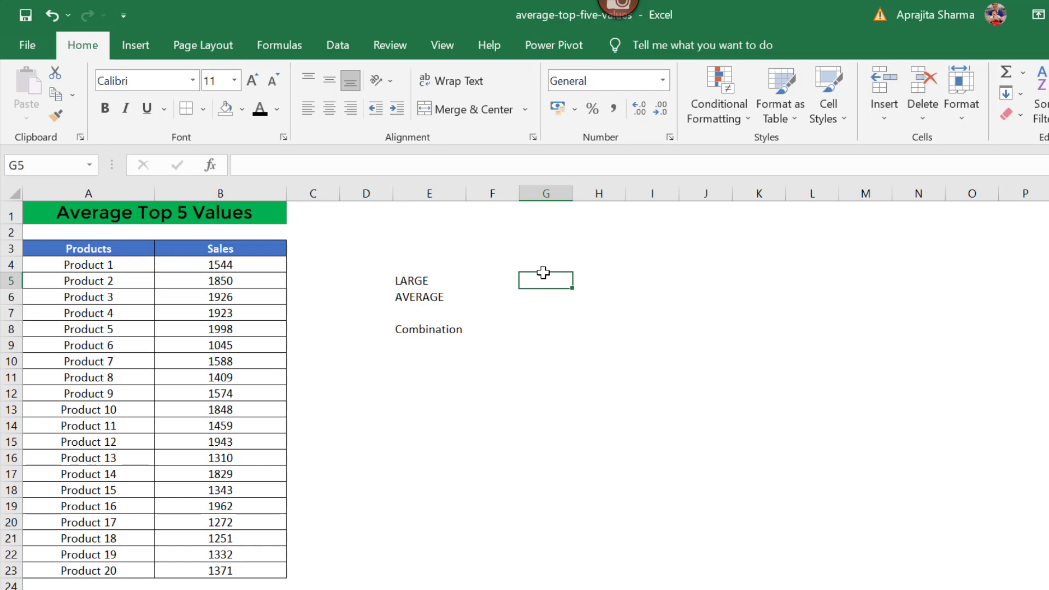
type("=")
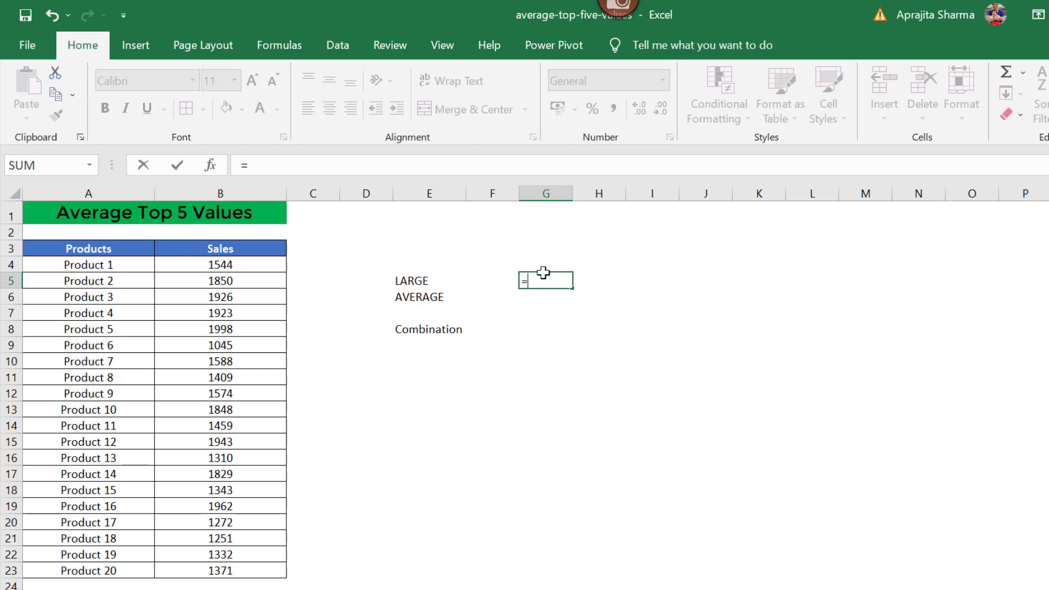
type("larg")
key("Tab")
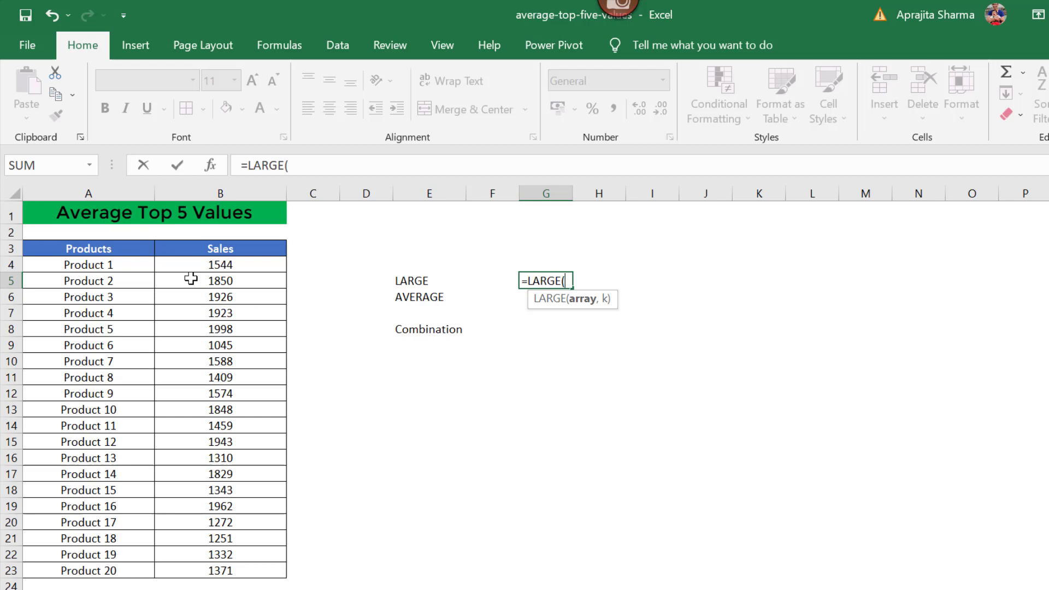
left_click(240, 264)
key("ctrl+shift+Down")
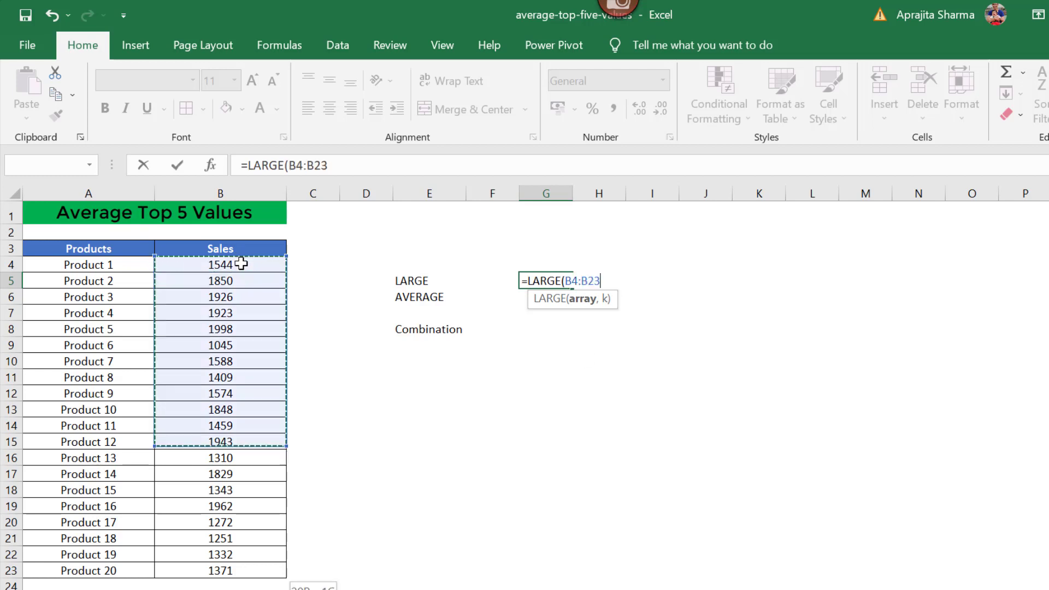
type(",")
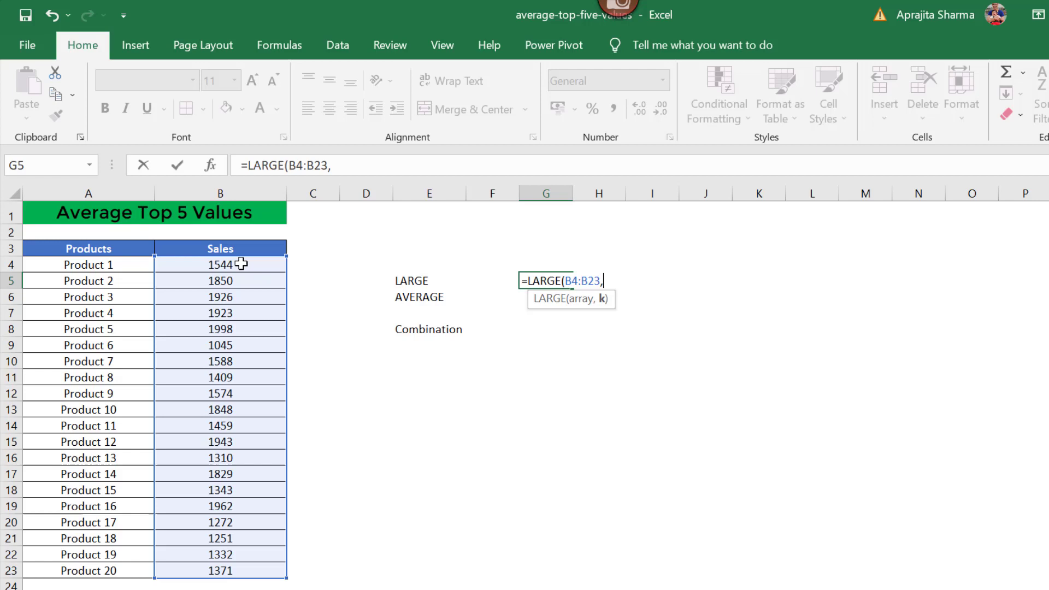
type("1)")
key("Return")
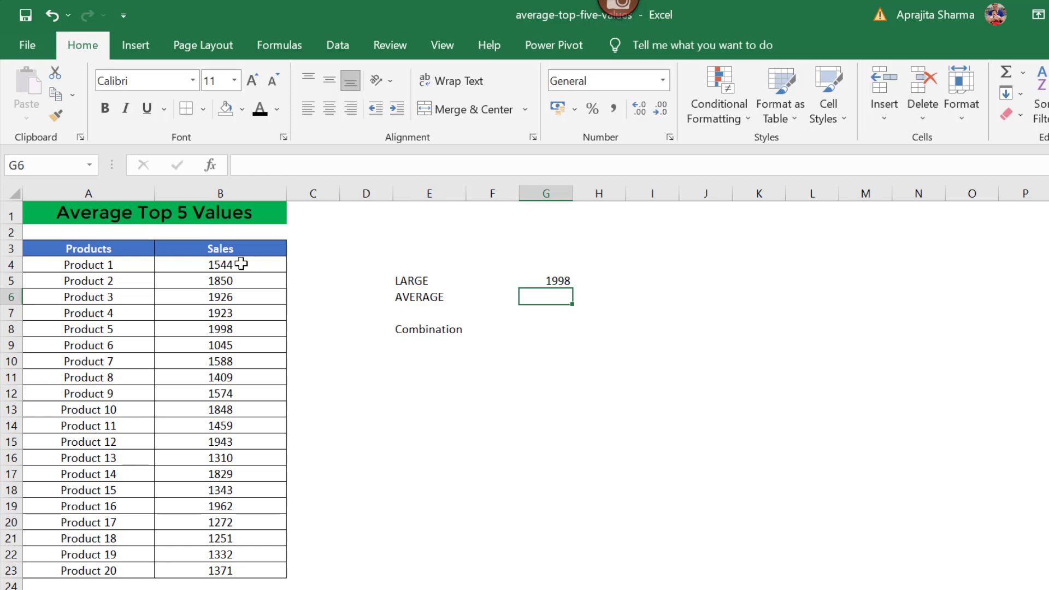
Add filter buttons to the table and sort Sales from largest to smallest.
left_click(260, 248)
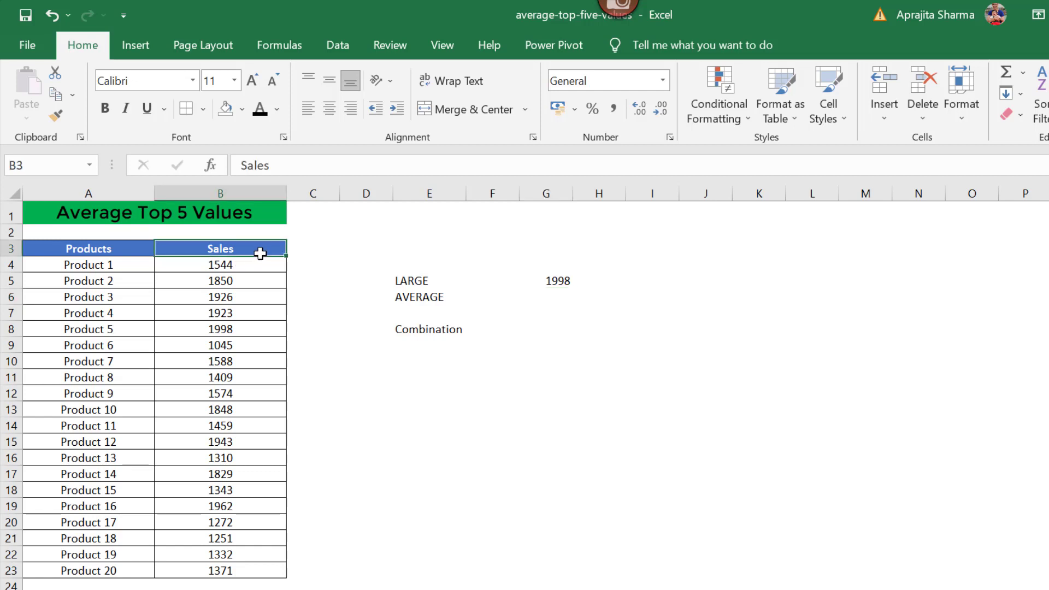
key("ctrl+t")
key("Return")
left_click(260, 253)
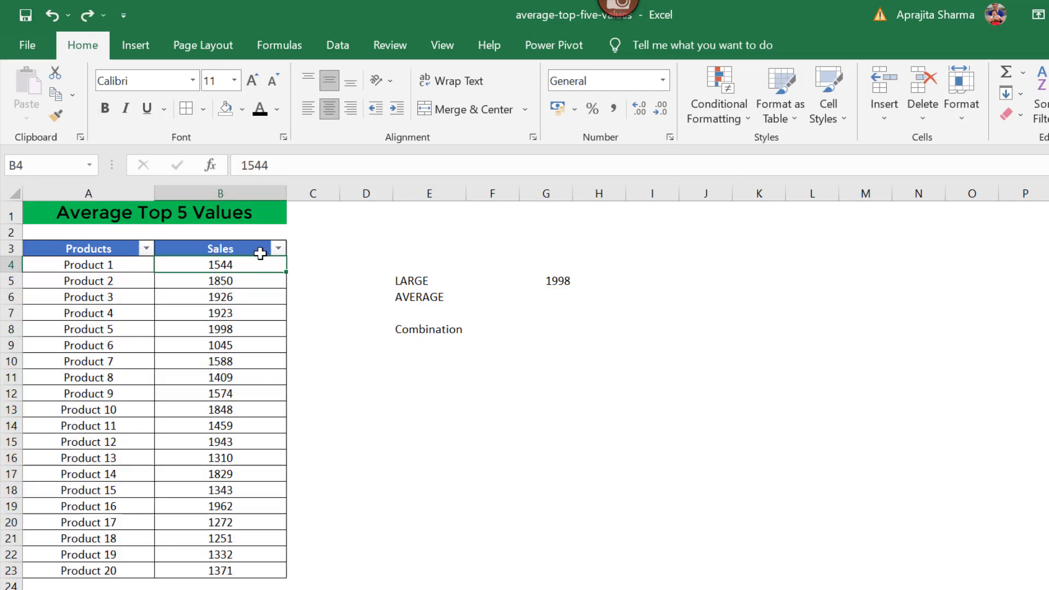
key("alt+Down")
key("Down")
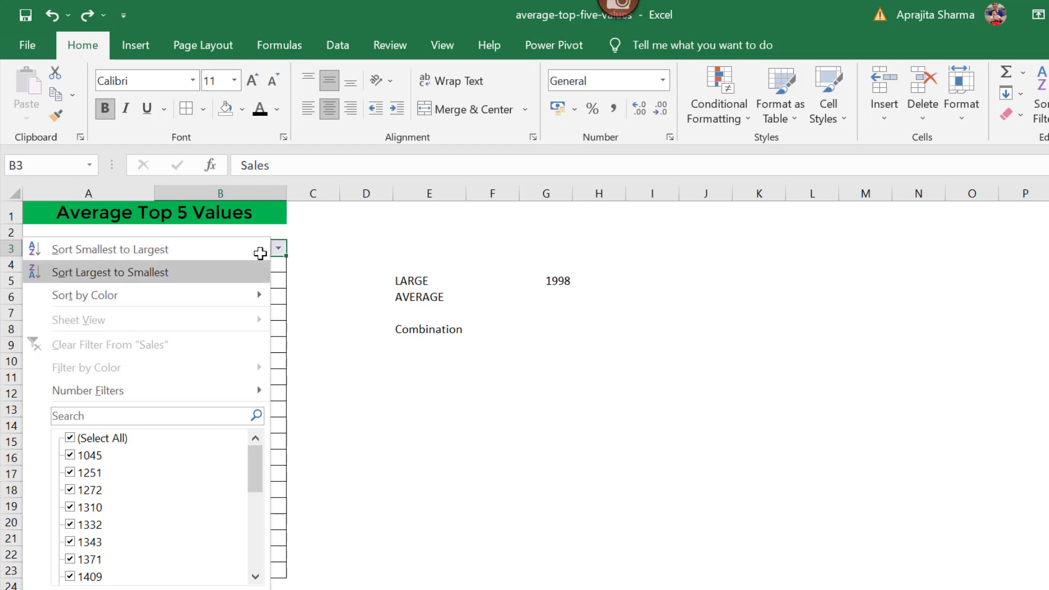
key("Return")
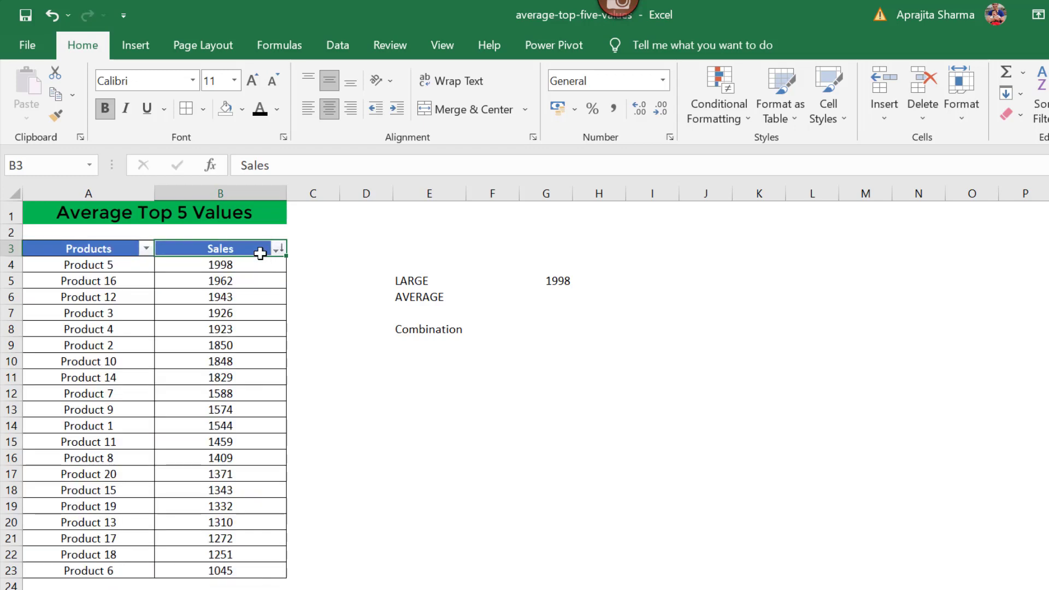
left_click(251, 263)
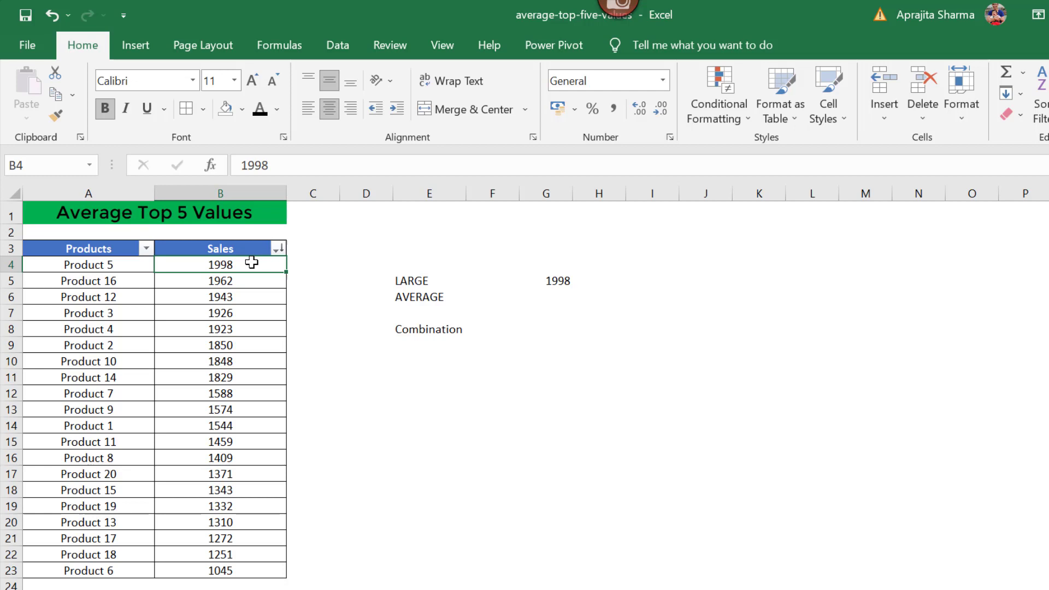
Change G5's formula to =LARGE(B4:B23,2) to return the second-largest sale.
left_click(566, 278)
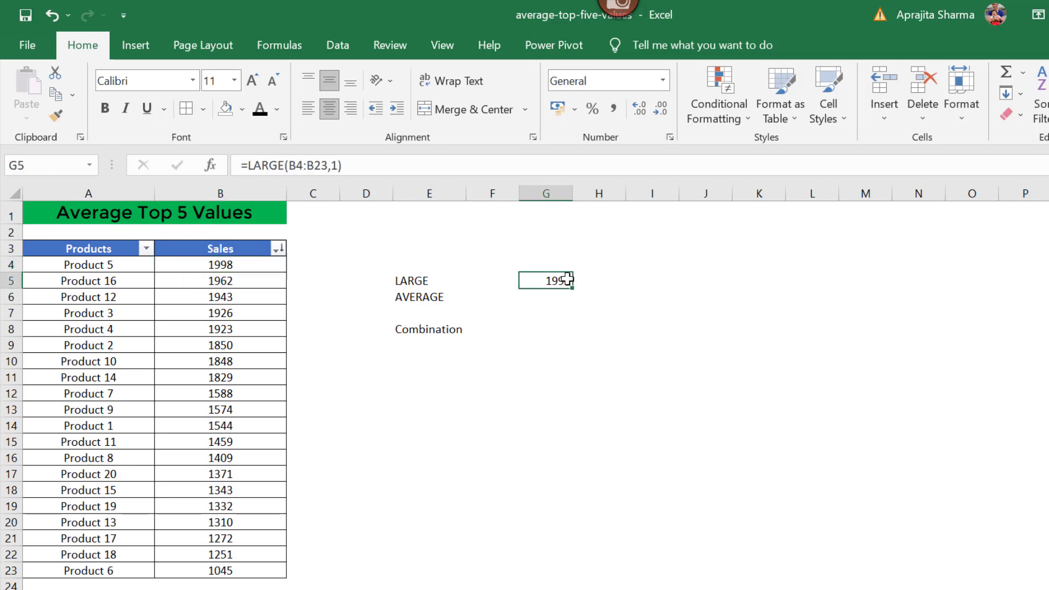
left_click(339, 165)
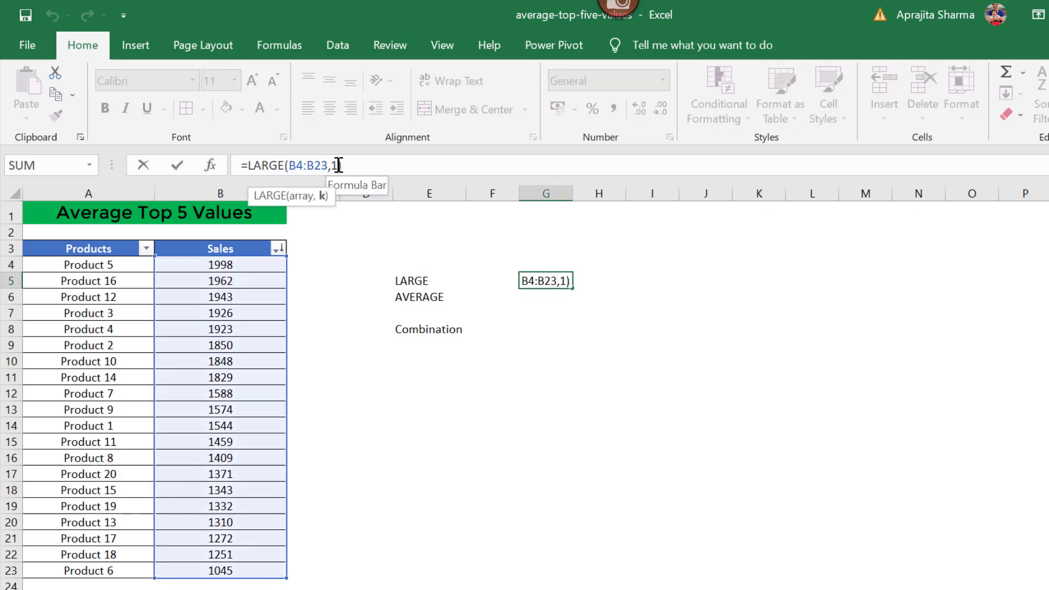
key("BackSpace")
type("2")
key("Return")
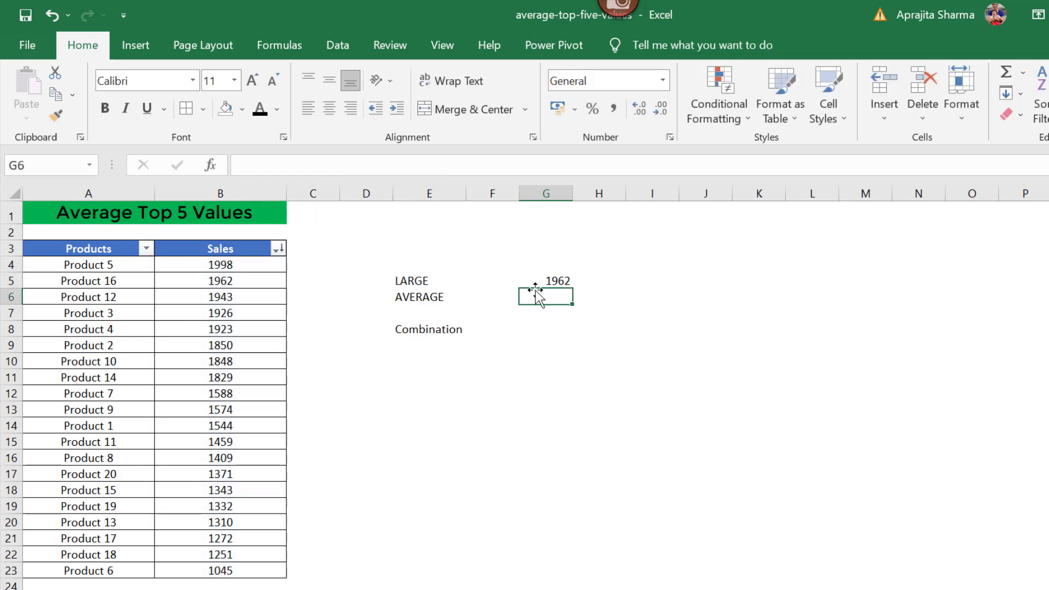
Change G5's formula to =LARGE(B4:B23,3), returning the third-largest sale, 1943.
left_click(545, 281)
left_click(338, 166)
key("BackSpace")
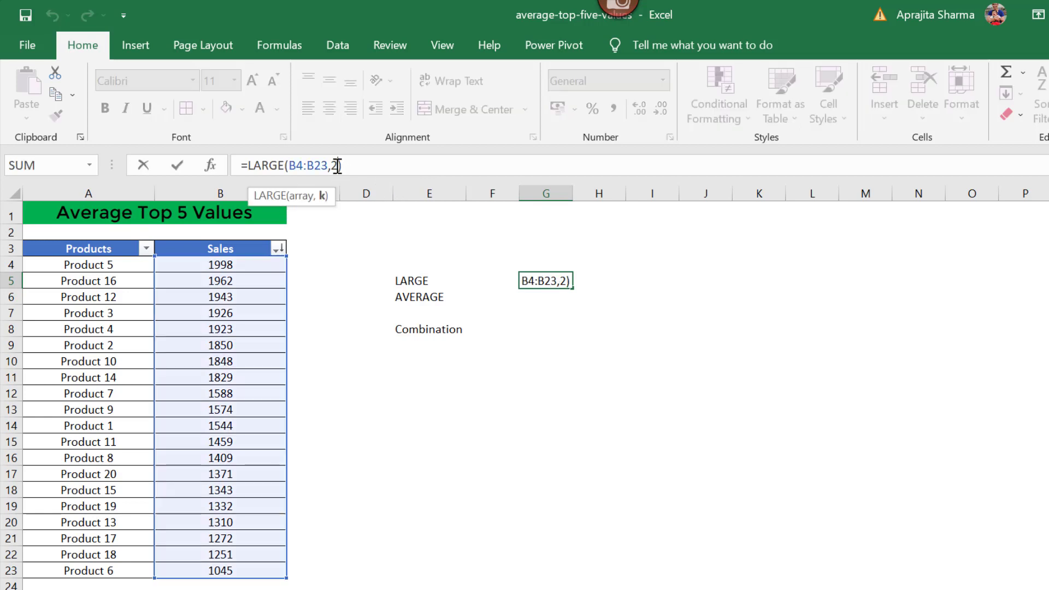
type("3")
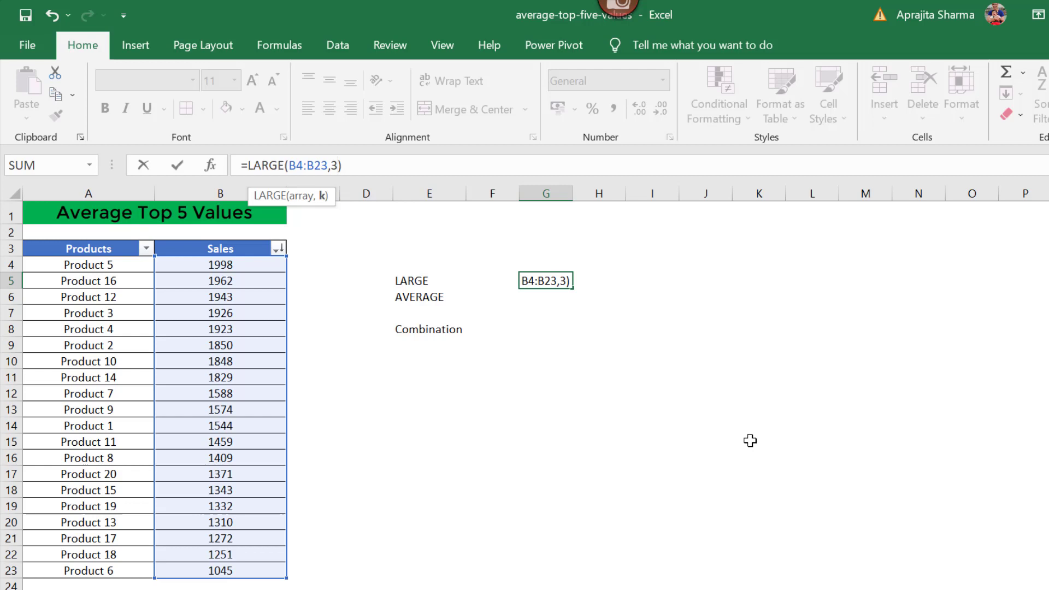
key("Return")
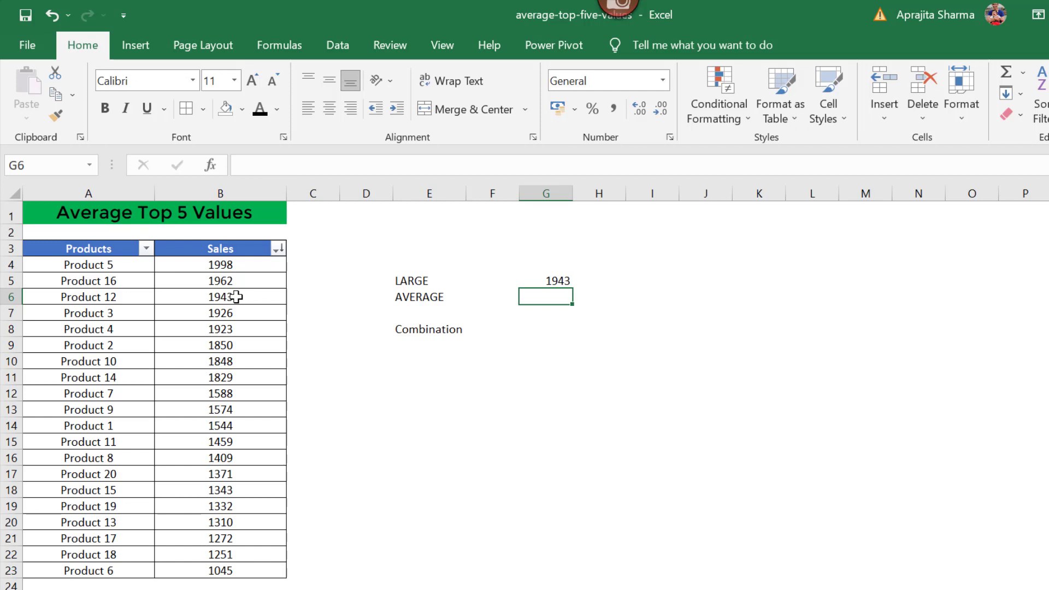
Enter =AVERAGE(B4:B23) in G6 to average all Sales values.
type("=ave")
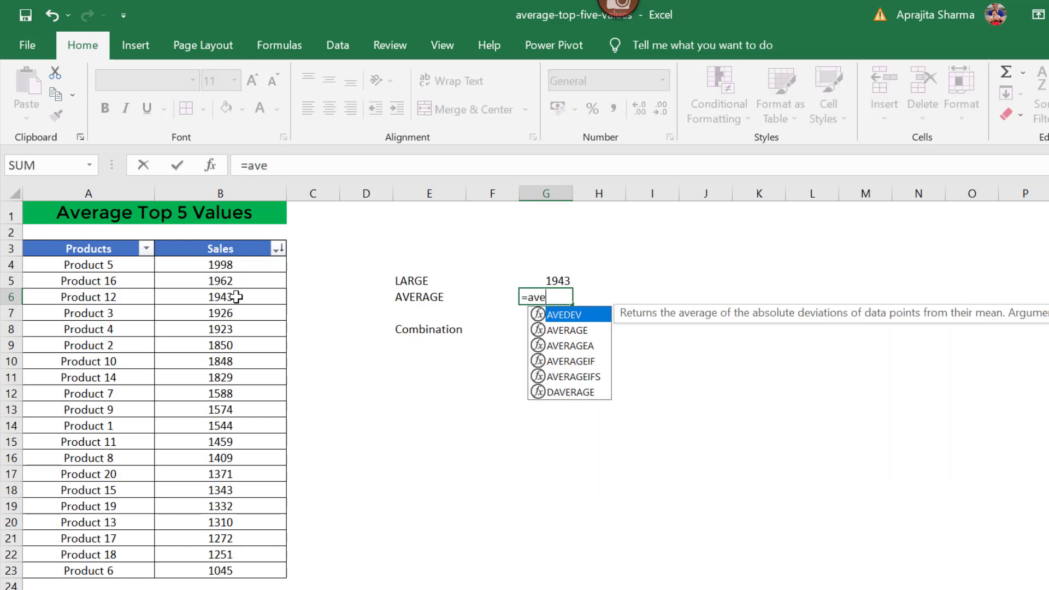
type("rage")
key("Tab")
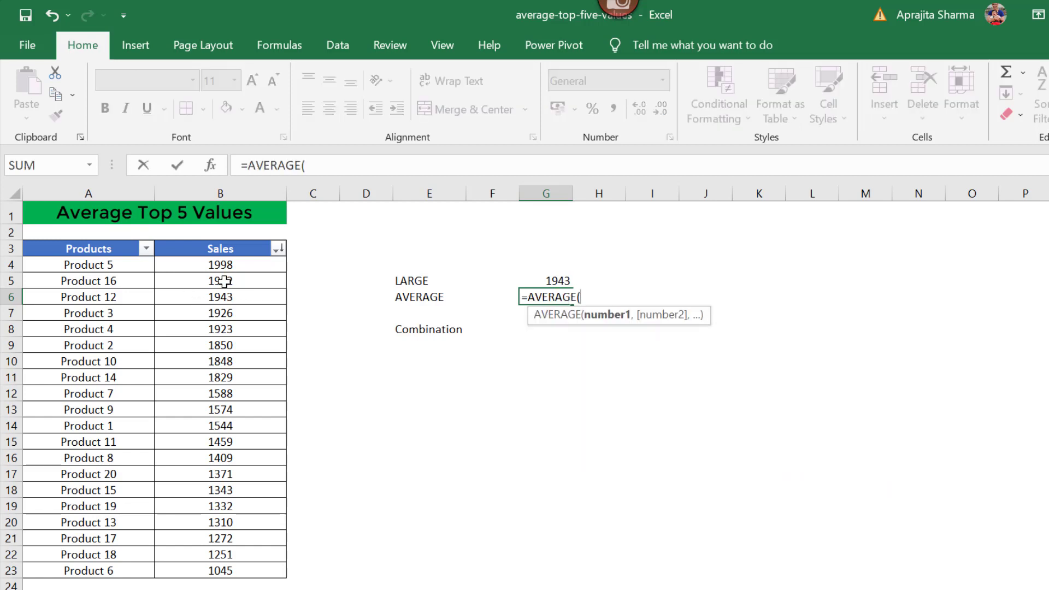
left_click(248, 264)
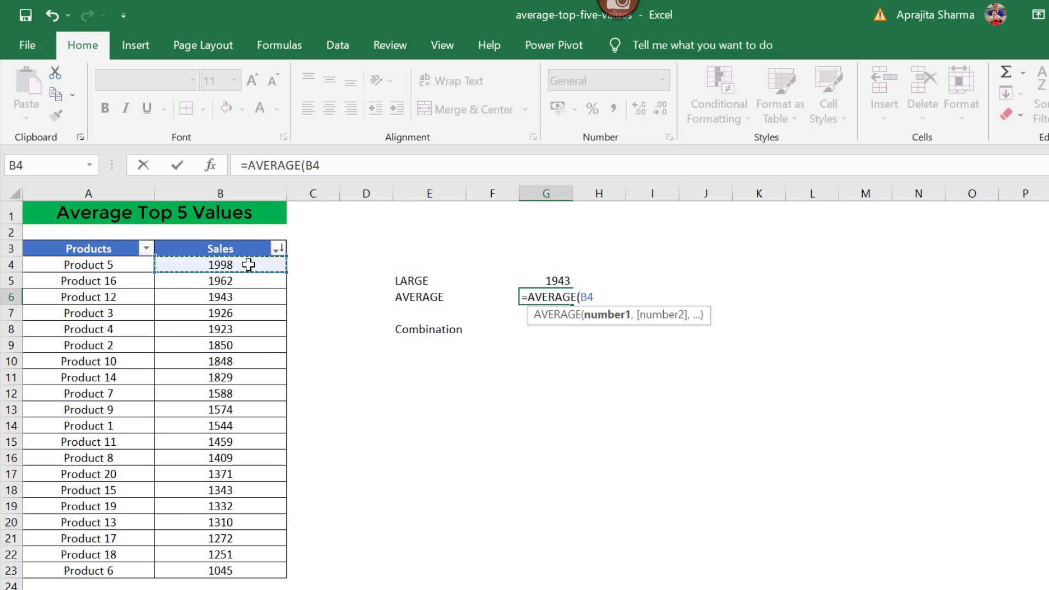
key("ctrl+shift+Down")
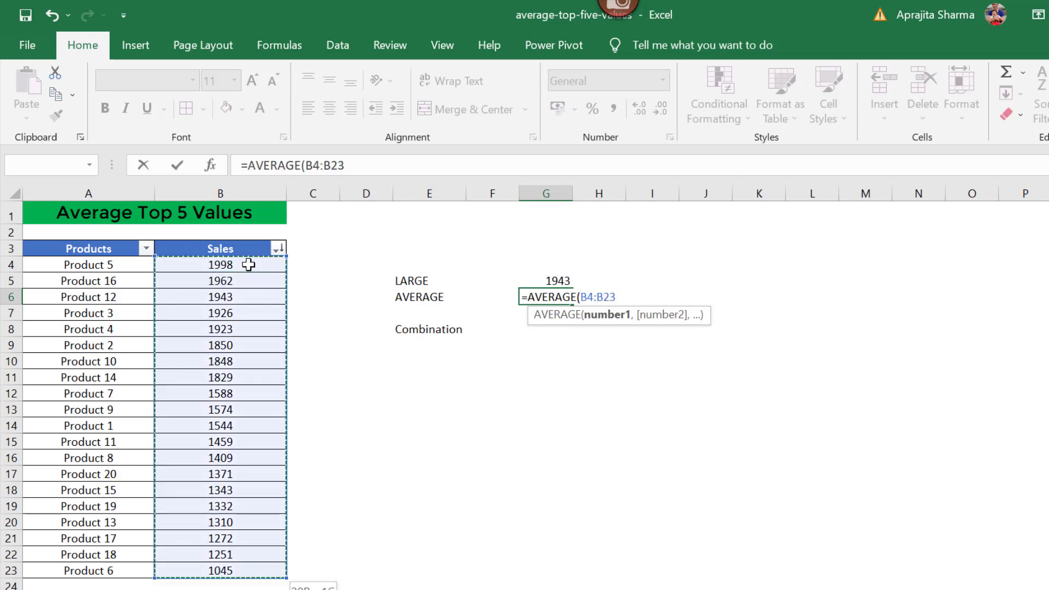
type(")")
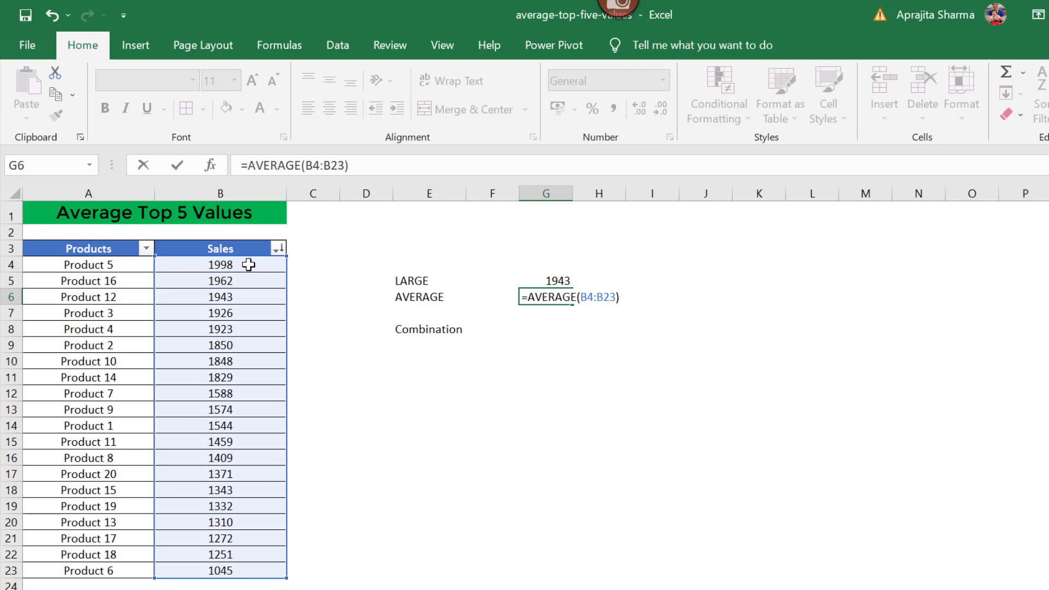
key("Return")
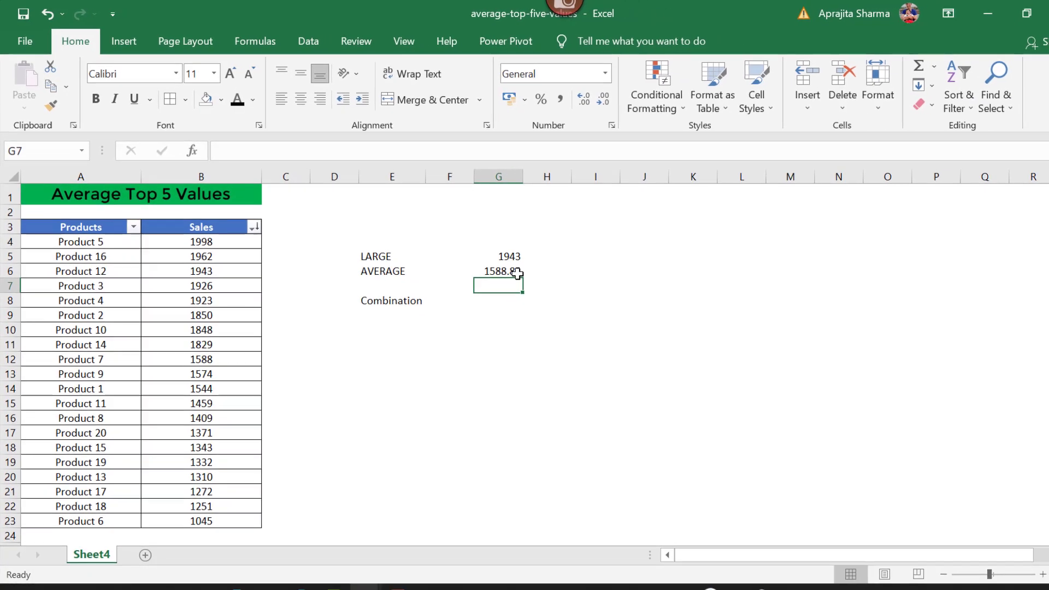
Show G6 with no decimals as 1589 and compare against B4:B23's status-bar average.
left_click(518, 273)
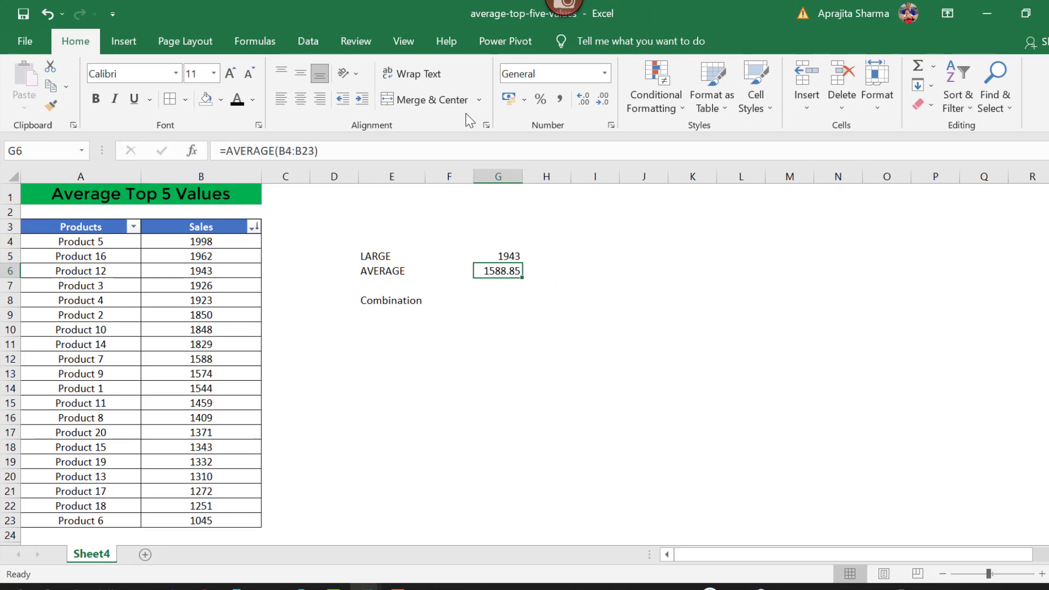
left_click(603, 98)
left_click(604, 99)
left_click(207, 242)
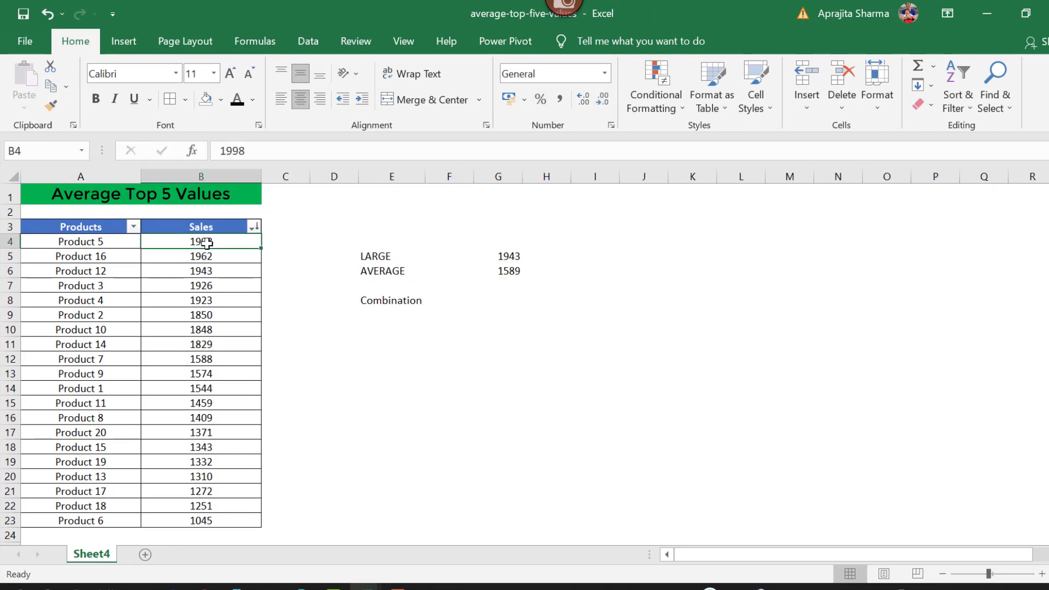
key("ctrl+shift+Down")
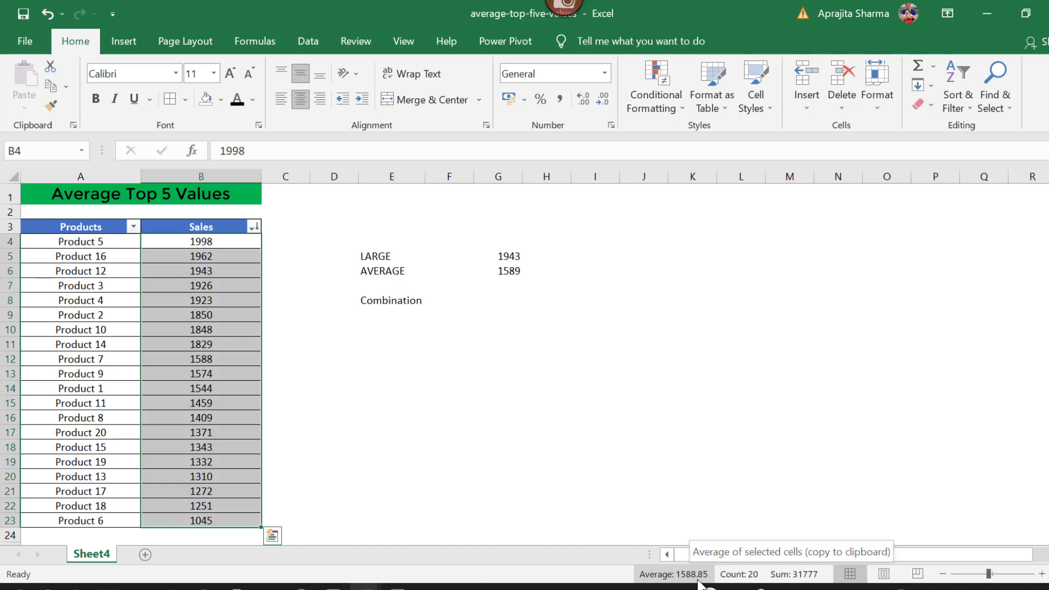
left_click(509, 277)
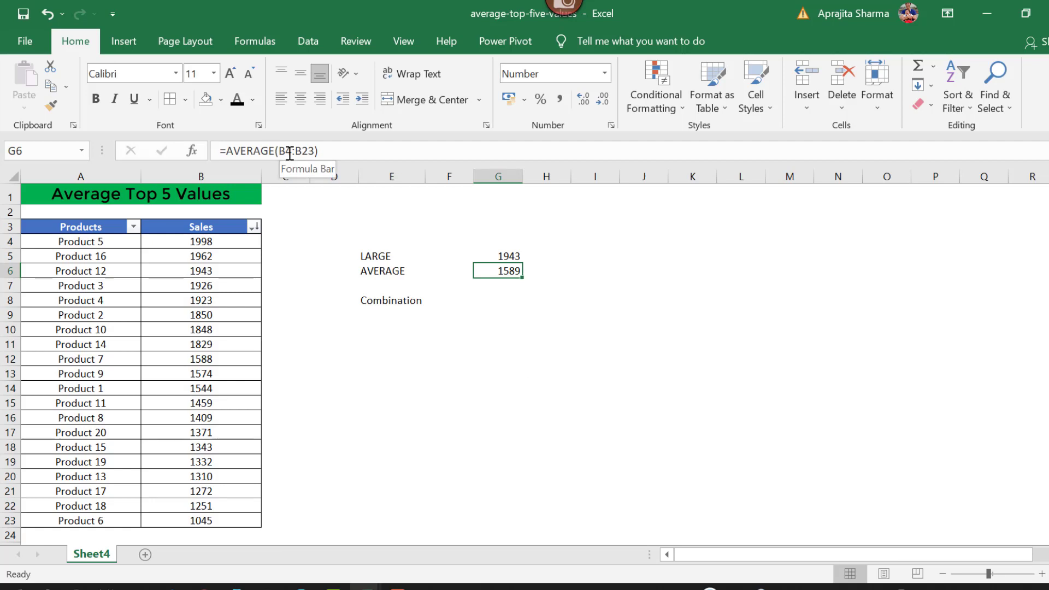
Replace G6's formula with =AVERAGE(B8:B12), giving 1808.
type("=a")
key("Escape")
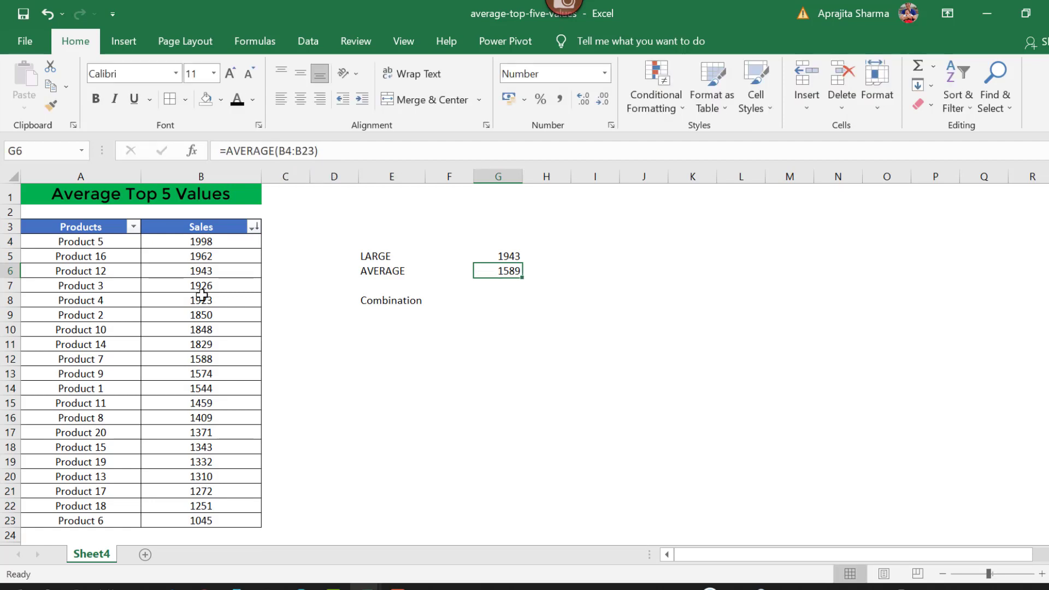
type("=average")
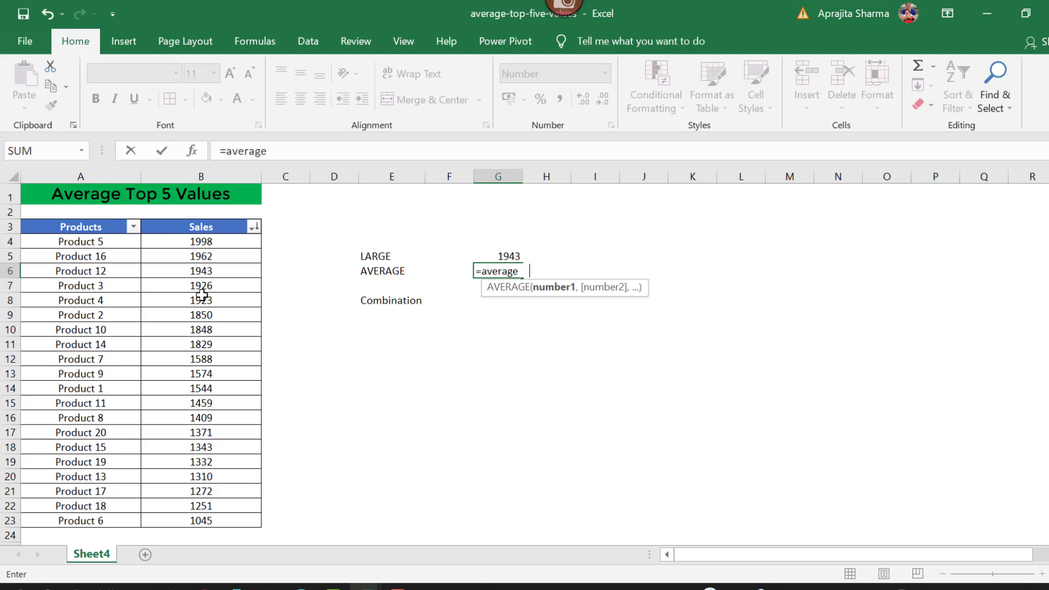
key("Tab")
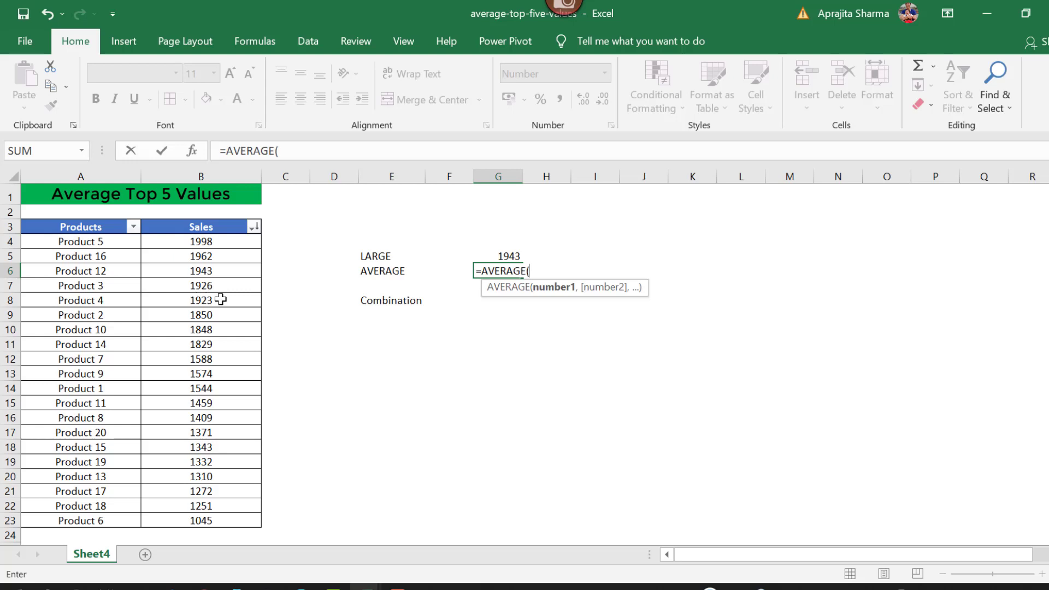
left_click_drag(218, 297, 221, 361)
type(")")
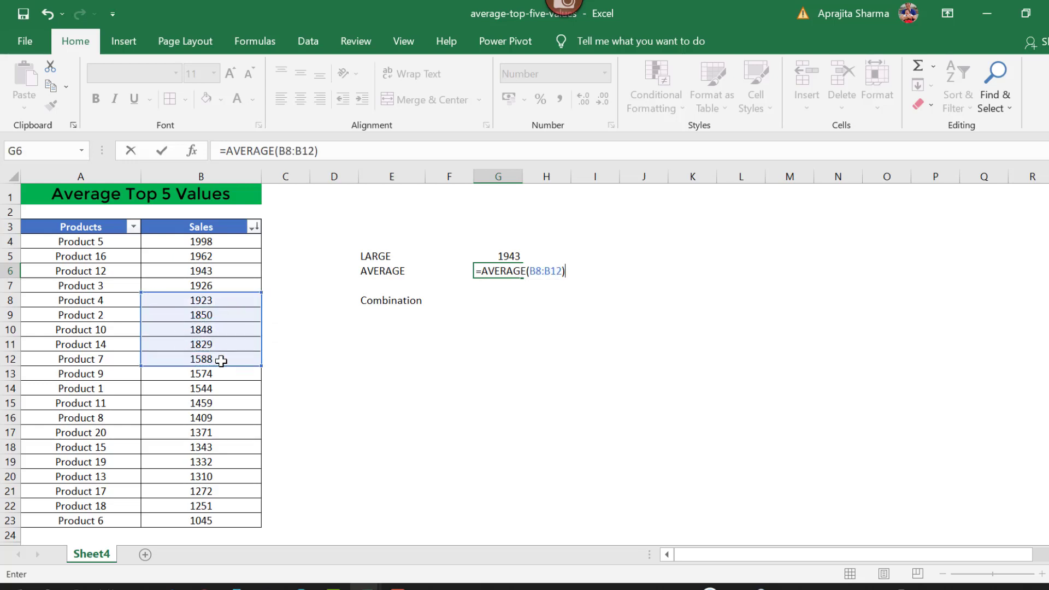
key("Return")
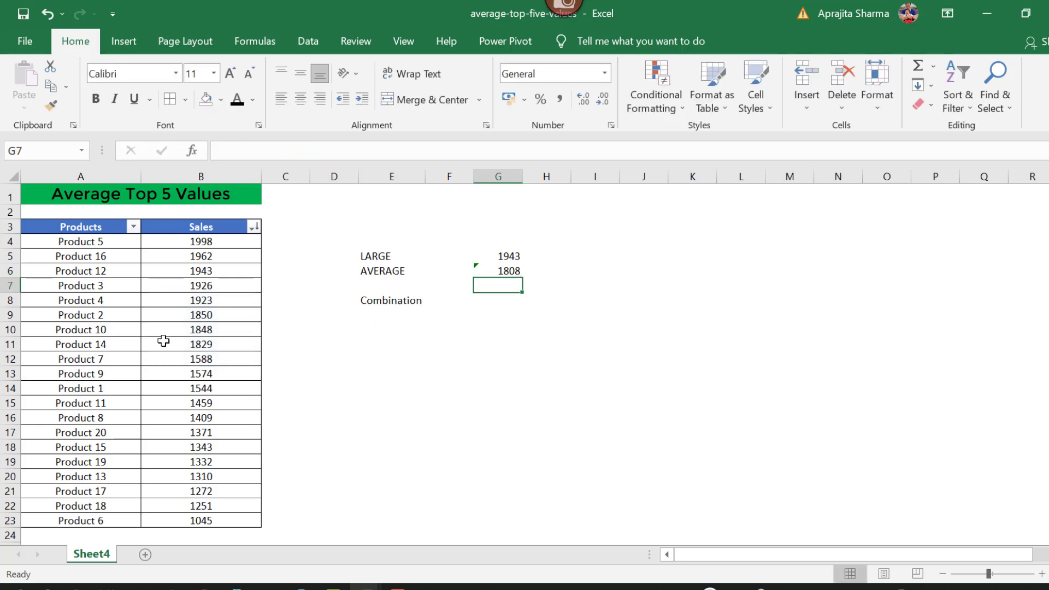
Verify the 1808 result against the status-bar average of B8:B12, then move to G8.
left_click(511, 272)
double_click(507, 271)
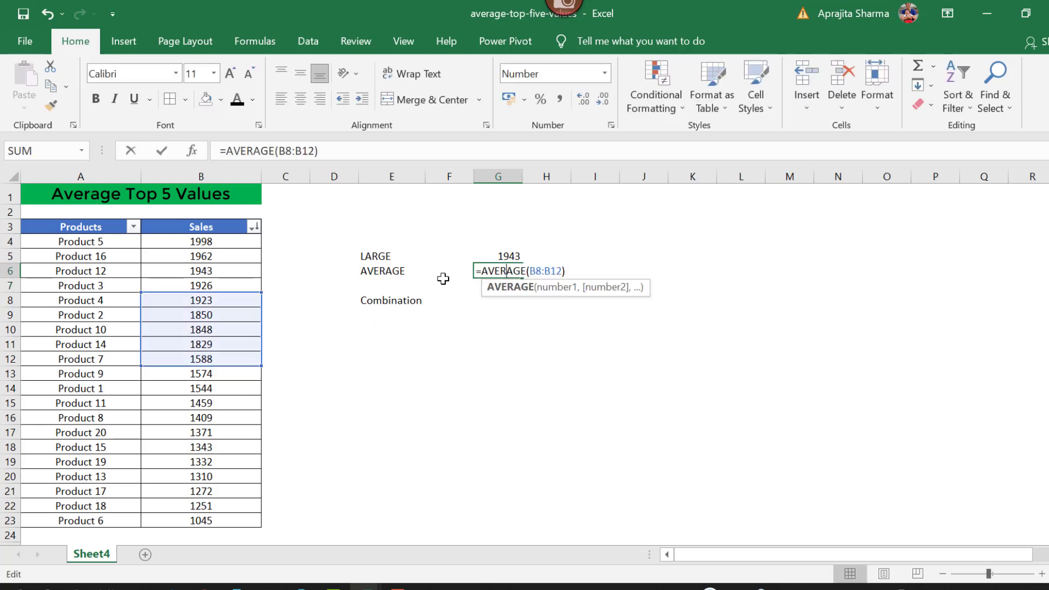
left_click_drag(243, 300, 241, 355)
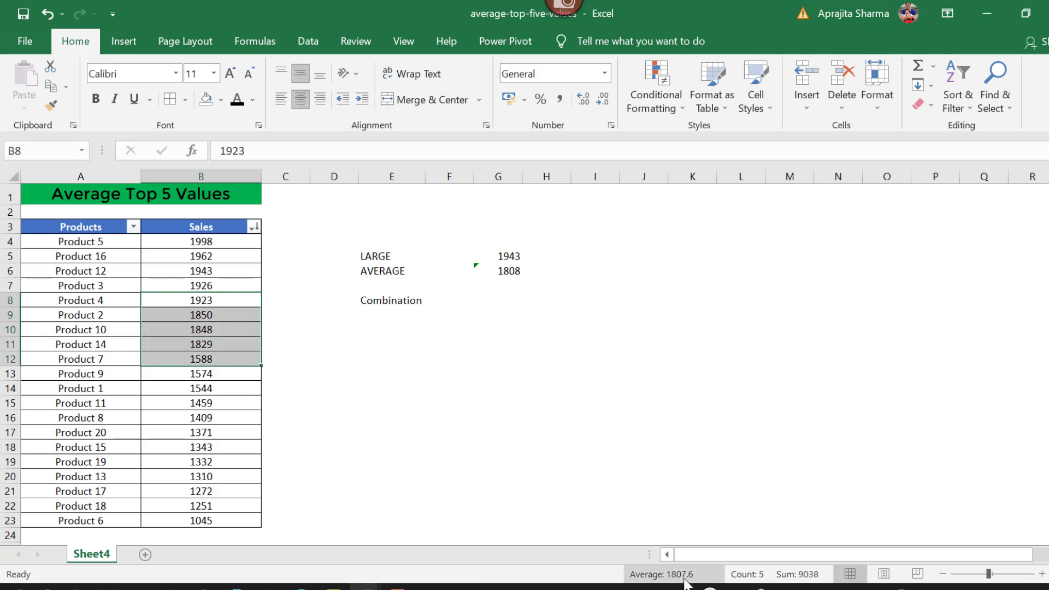
left_click(515, 272)
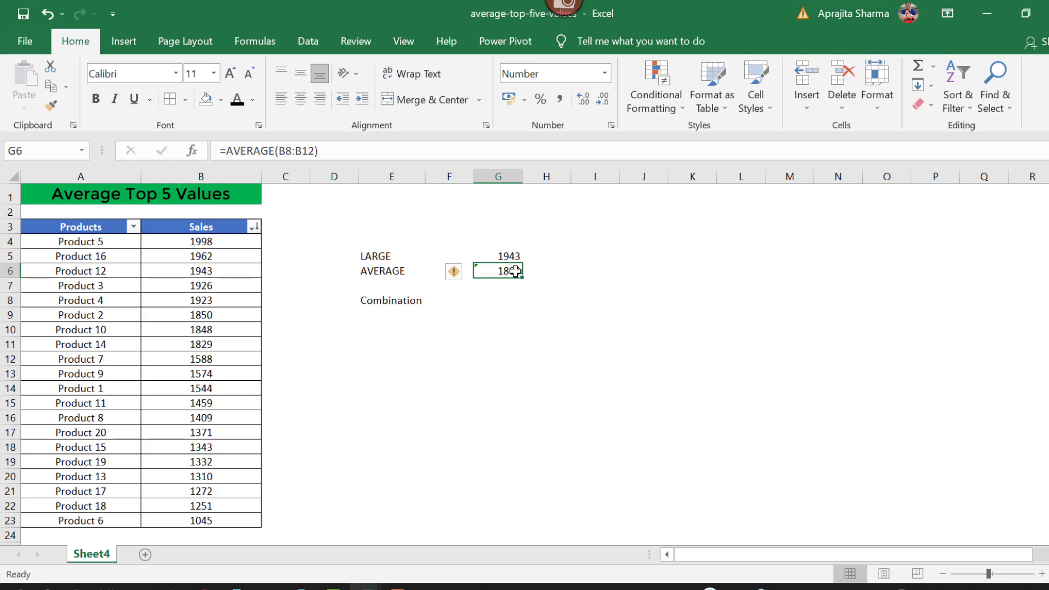
key("Down")
key("Down")
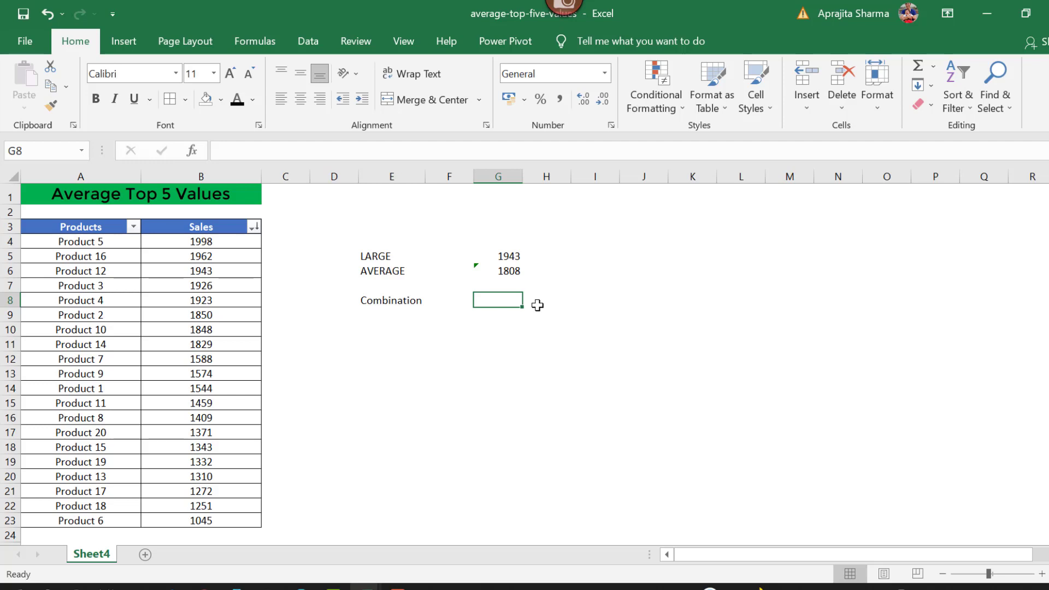
Type =LARGE(B4:B23,{1,2,3,4,5}) in G8 and begin wrapping it in AVERAGE.
type("=large")
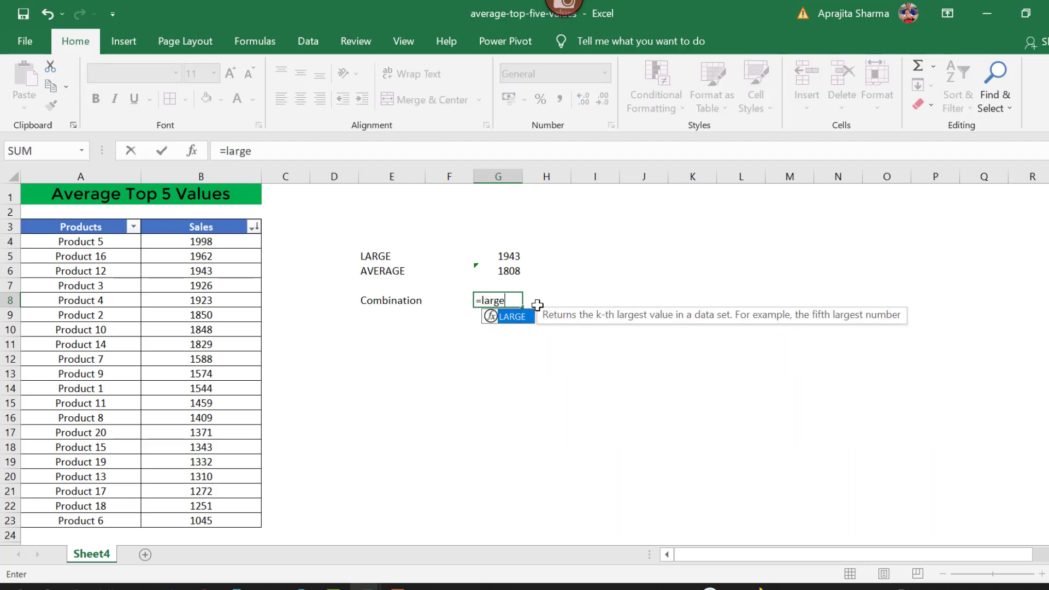
key("Tab")
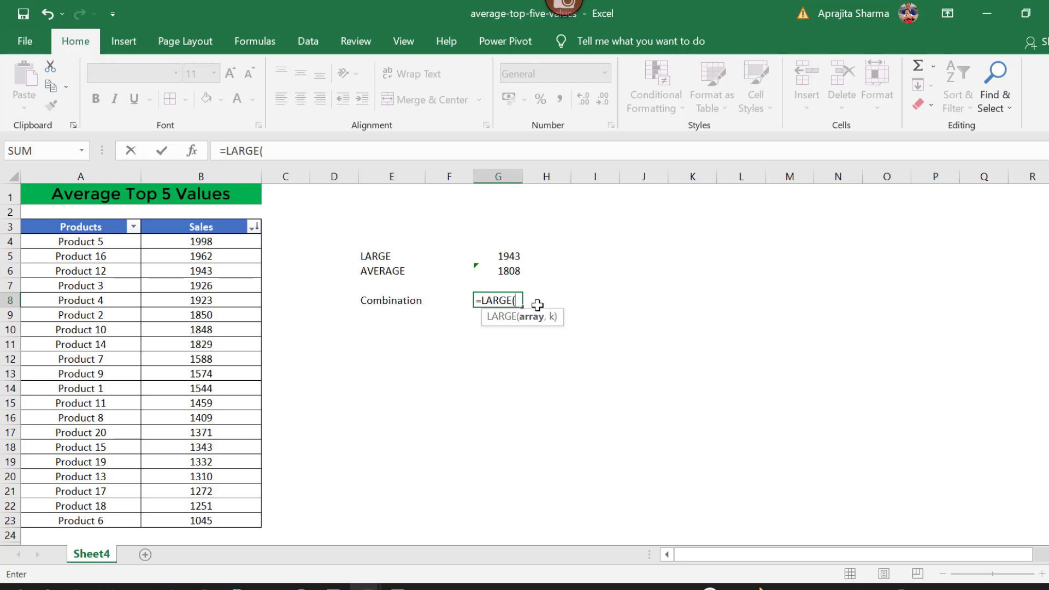
left_click(248, 247)
key("ctrl+shift+Down")
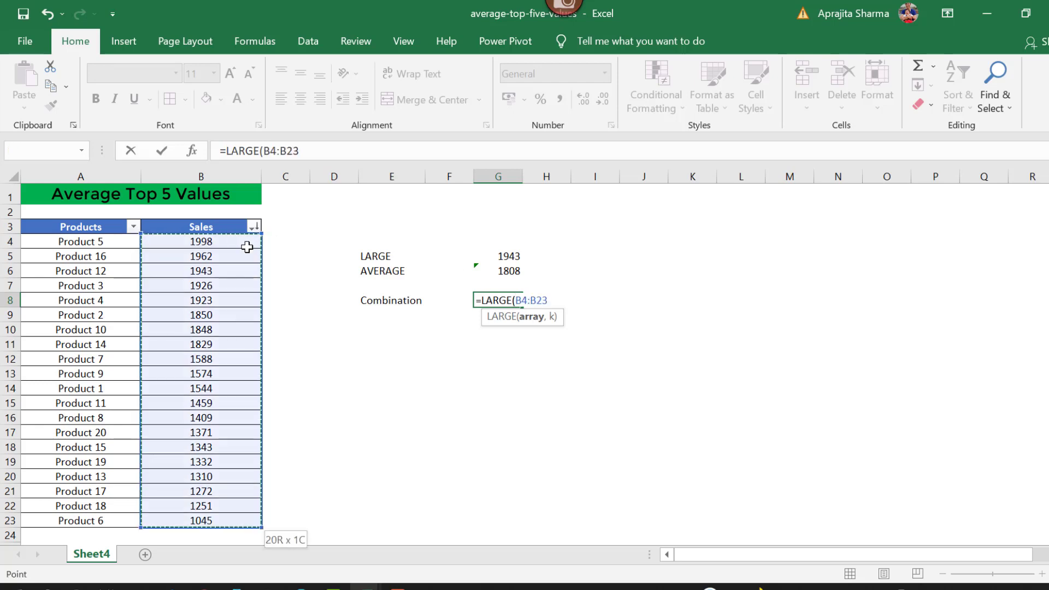
type(",{")
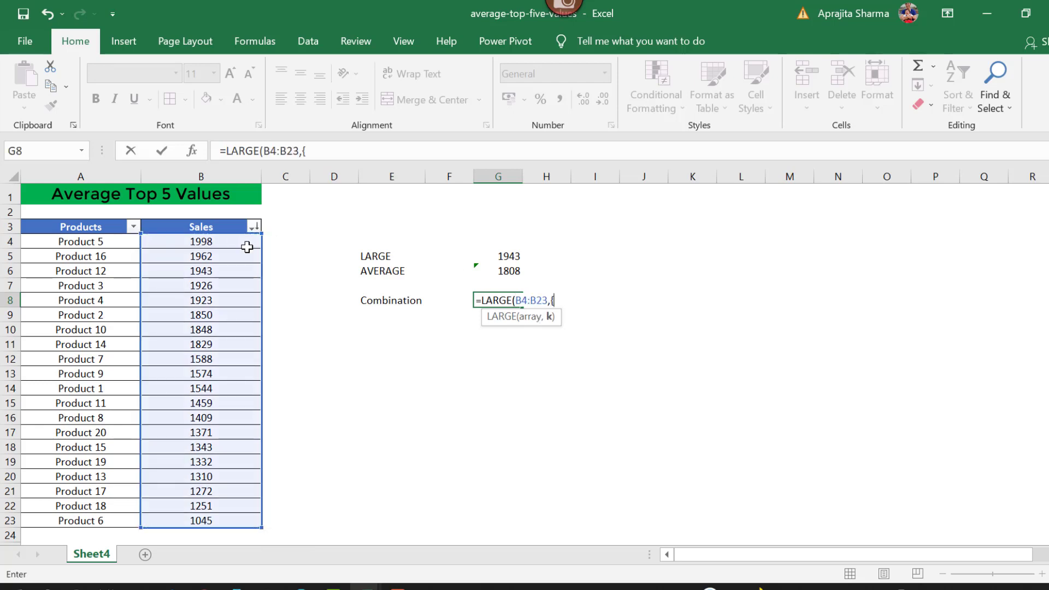
type("1,2,3,4,5")
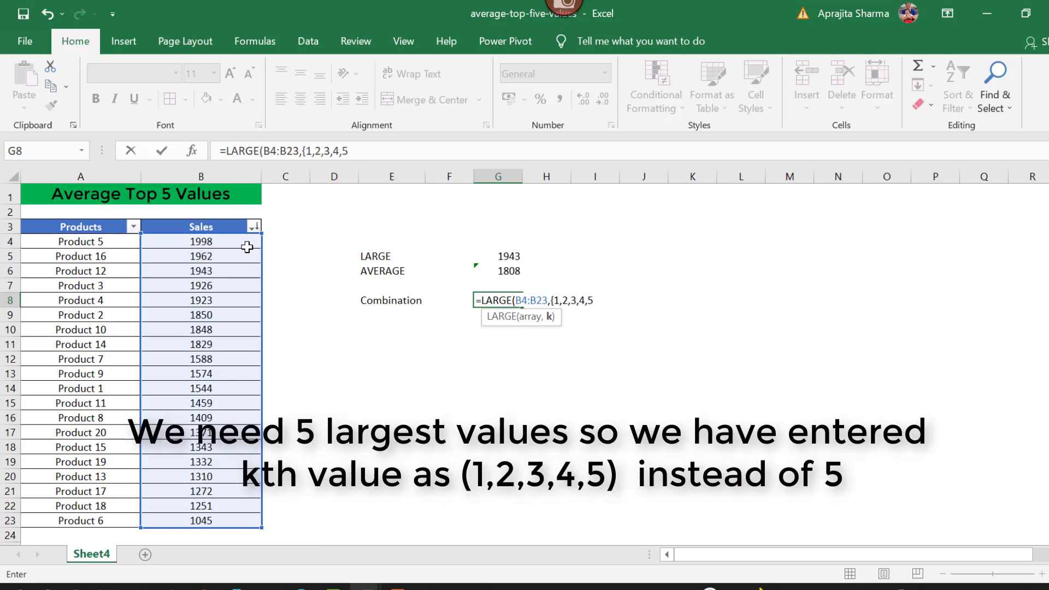
type("})")
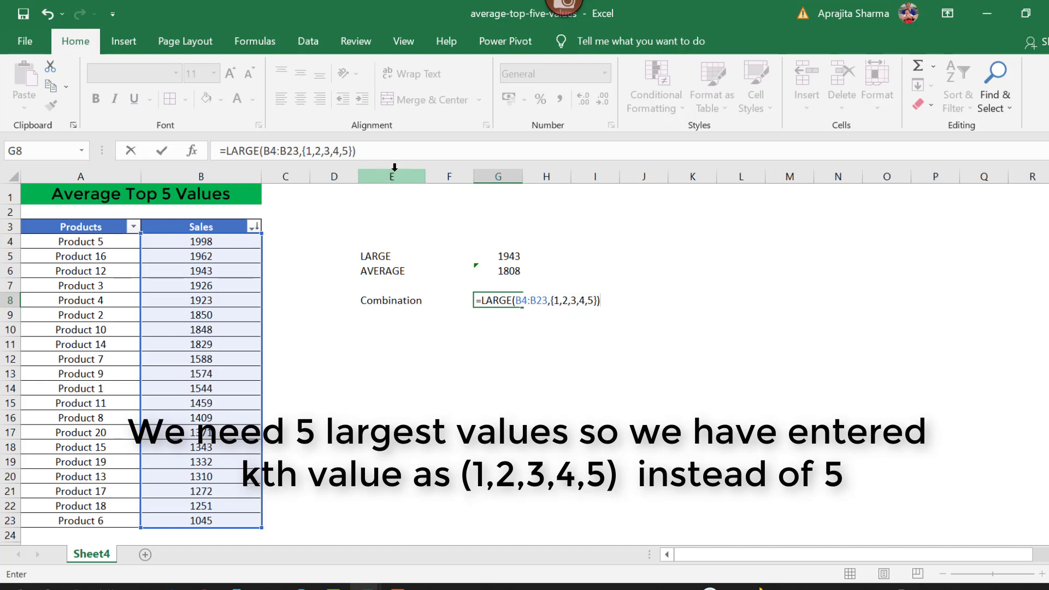
left_click(227, 150)
type("average")
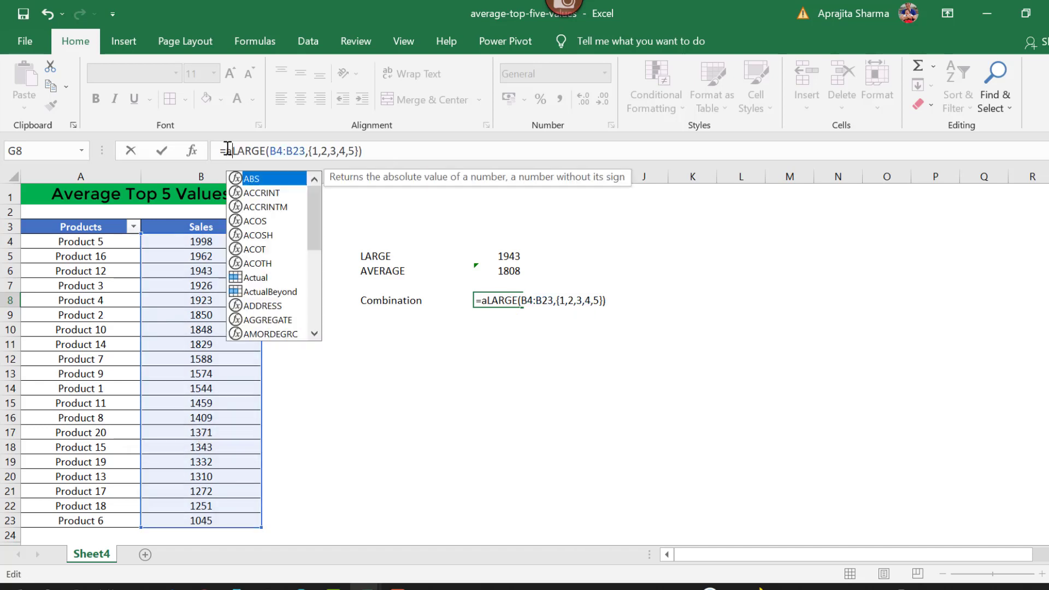
type("(")
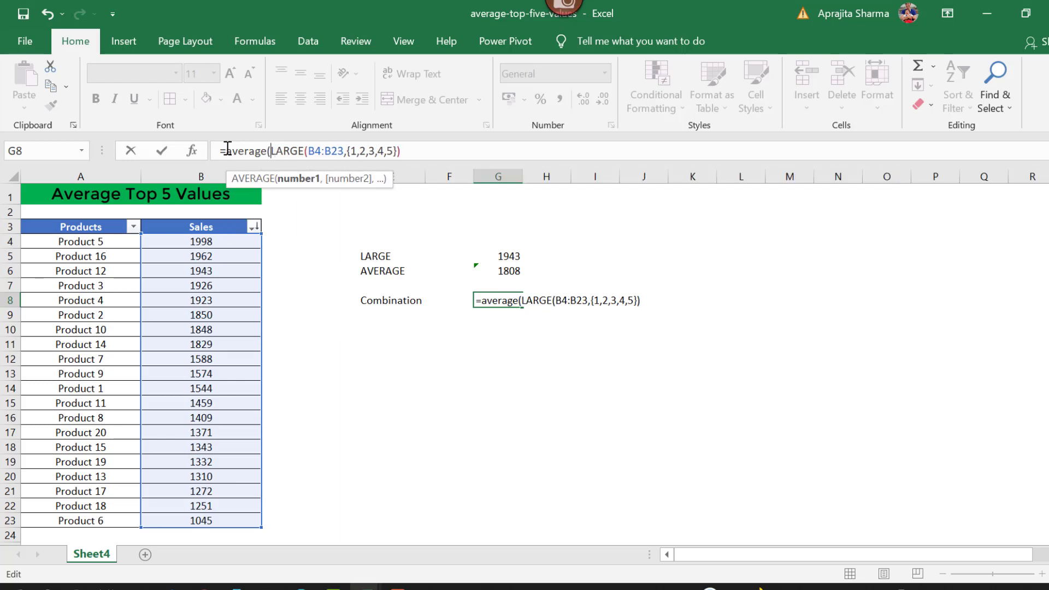
left_click(412, 152)
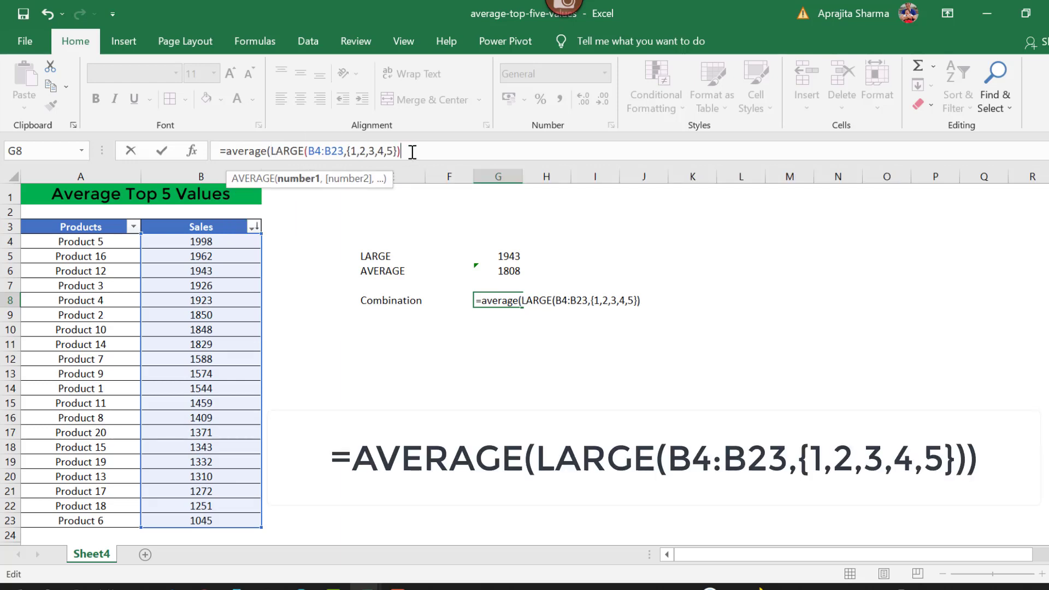
Close the AVERAGE bracket and commit G8's formula, which shows 1950.4.
type(")")
key("Return")
left_click(510, 302)
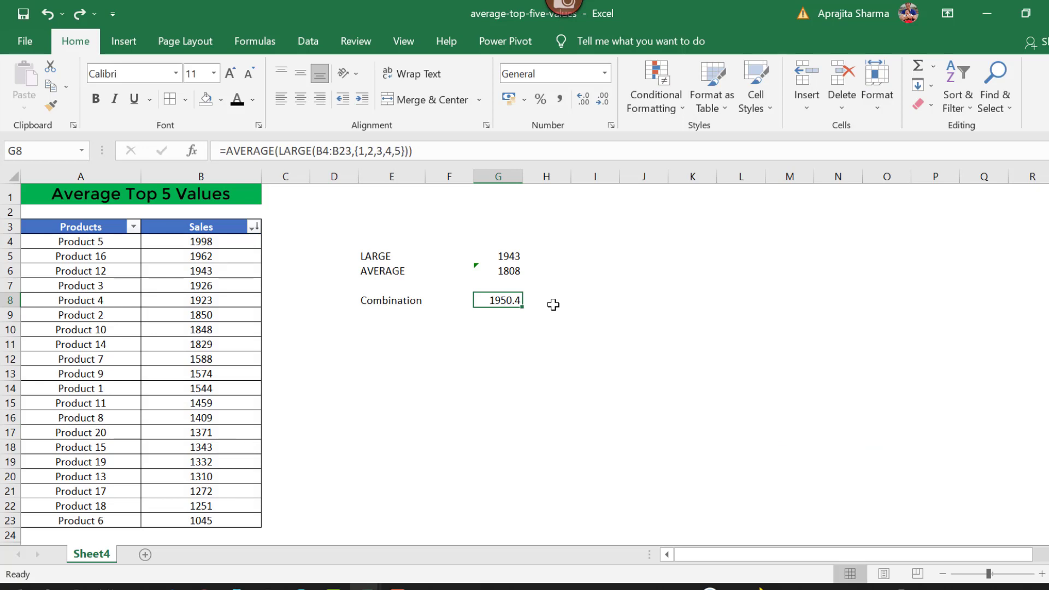
Sort Sales largest to smallest and check that B4:B8 averages to 1950.4.
left_click(254, 226)
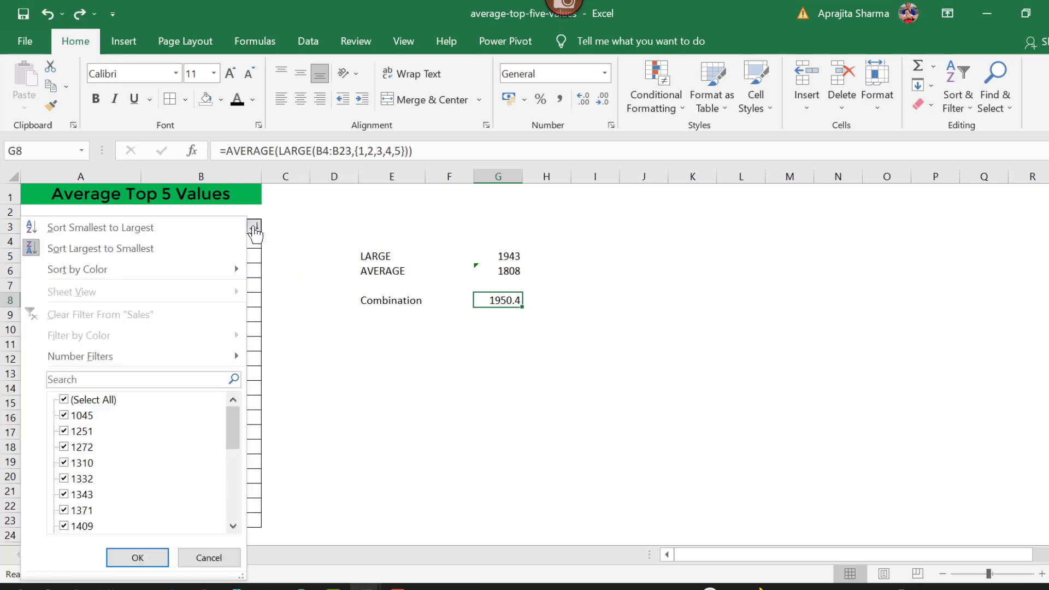
left_click(134, 244)
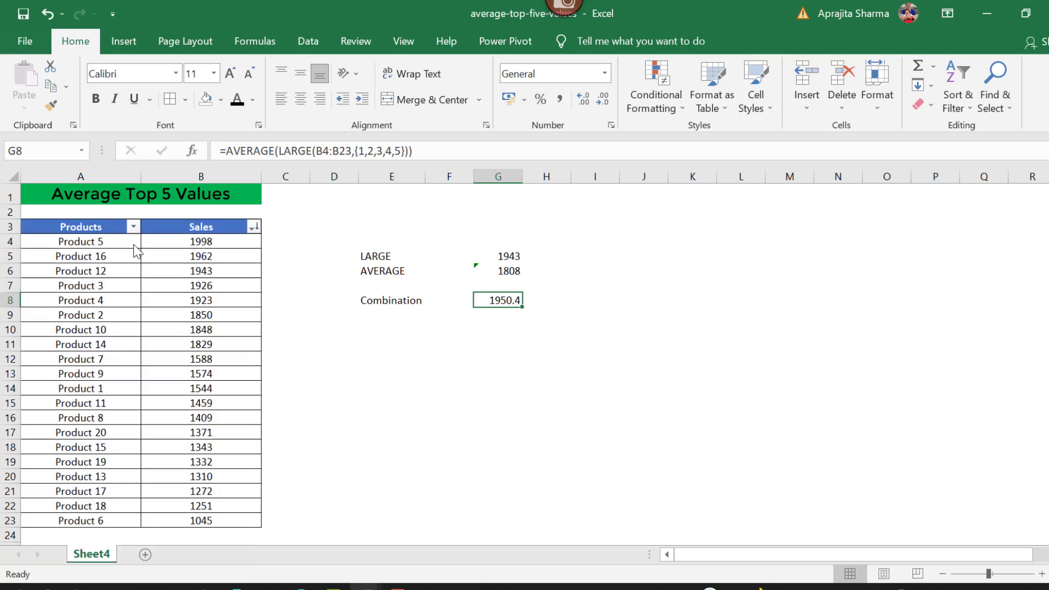
left_click_drag(209, 242, 210, 296)
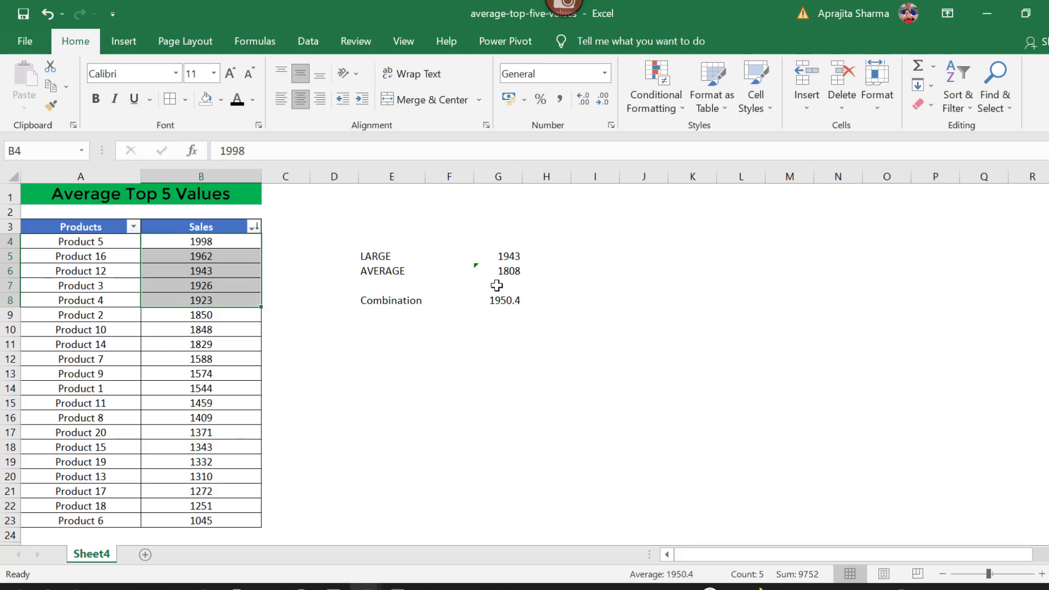
left_click(504, 301)
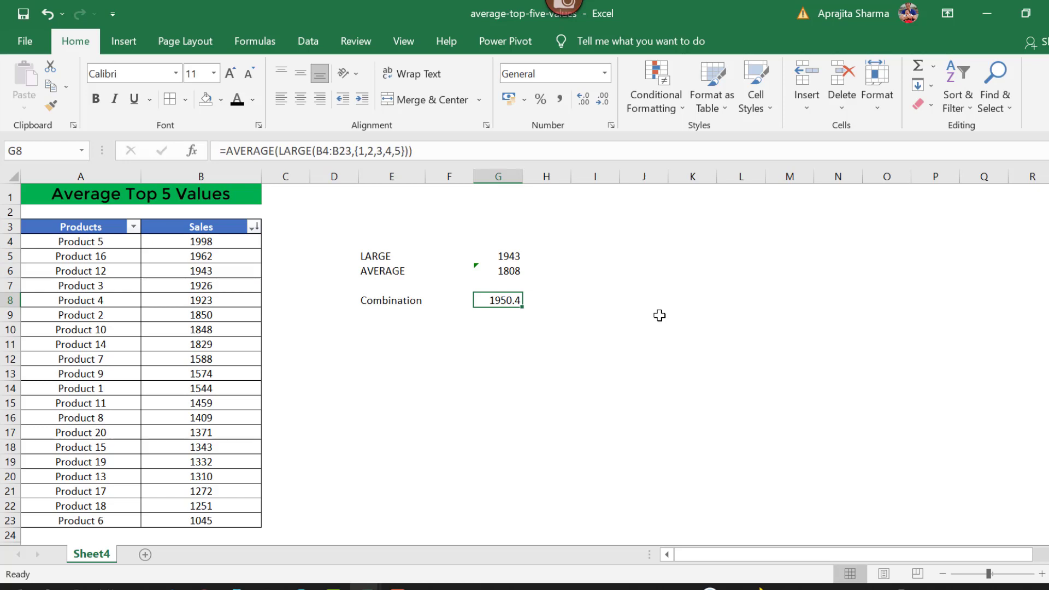